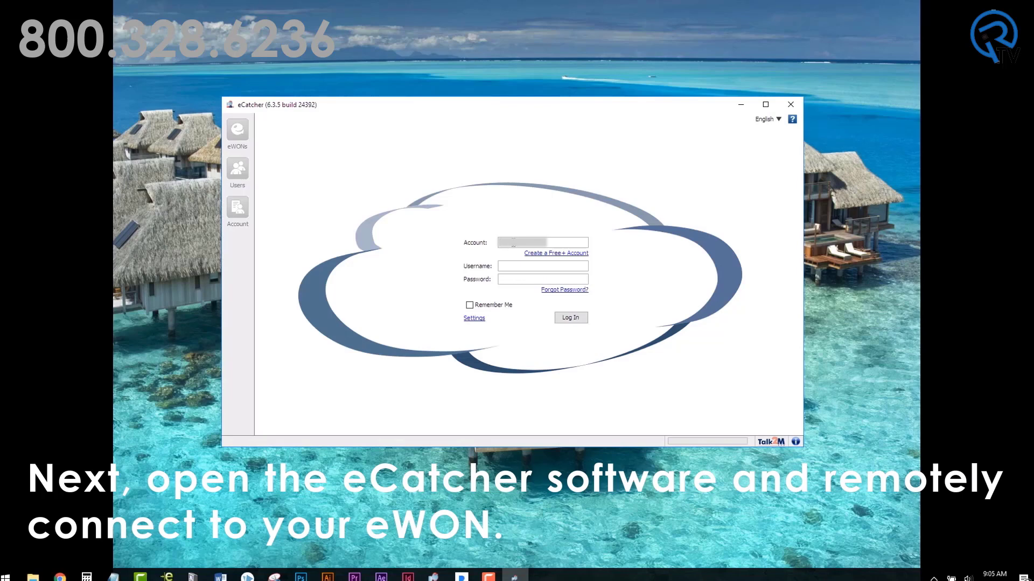
Step: Sign in to Talk2M with the account credentials and connect to the online Flexy 205
key(Tab)
key(Tab)
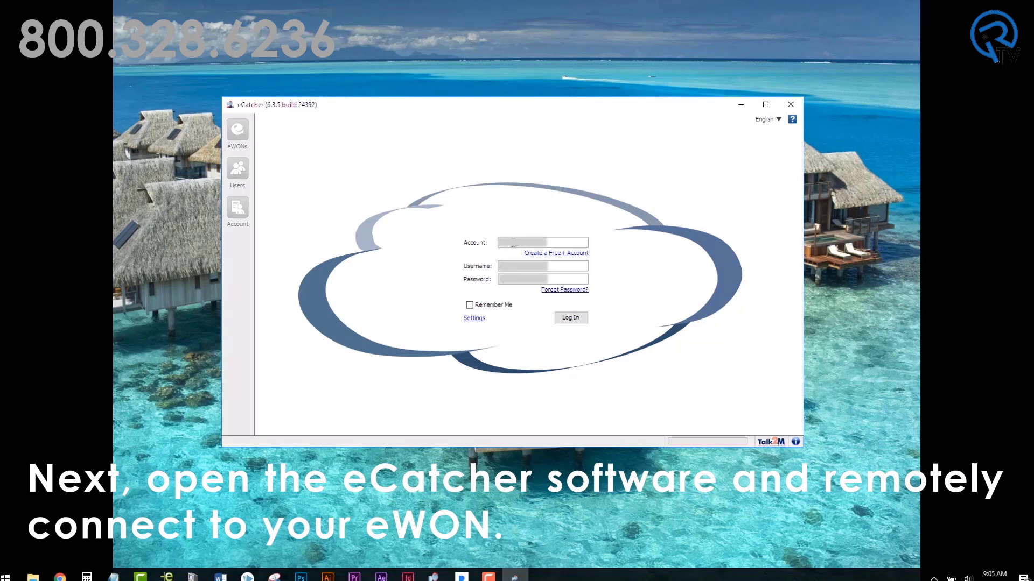
click(578, 319)
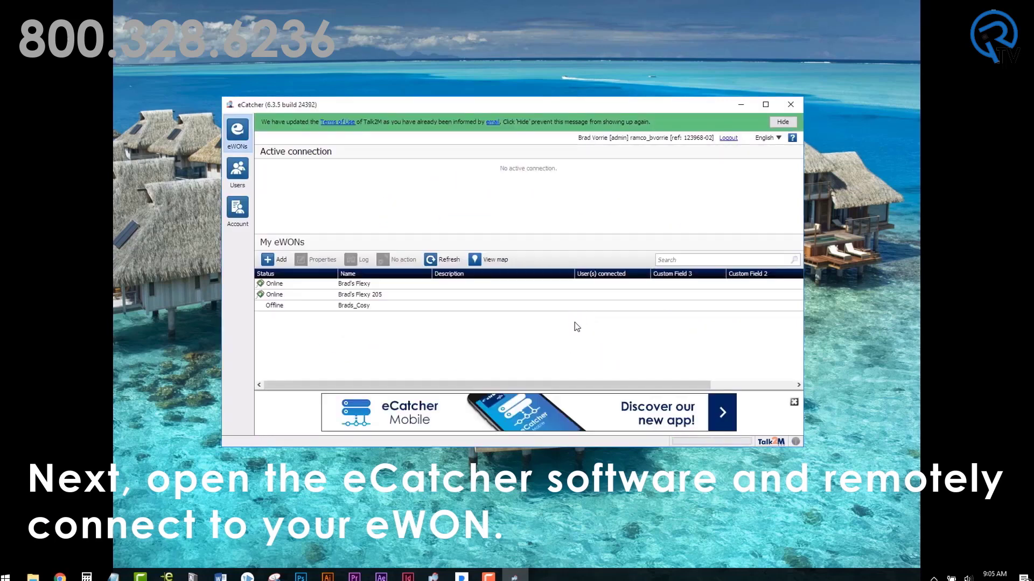
click(379, 295)
click(388, 262)
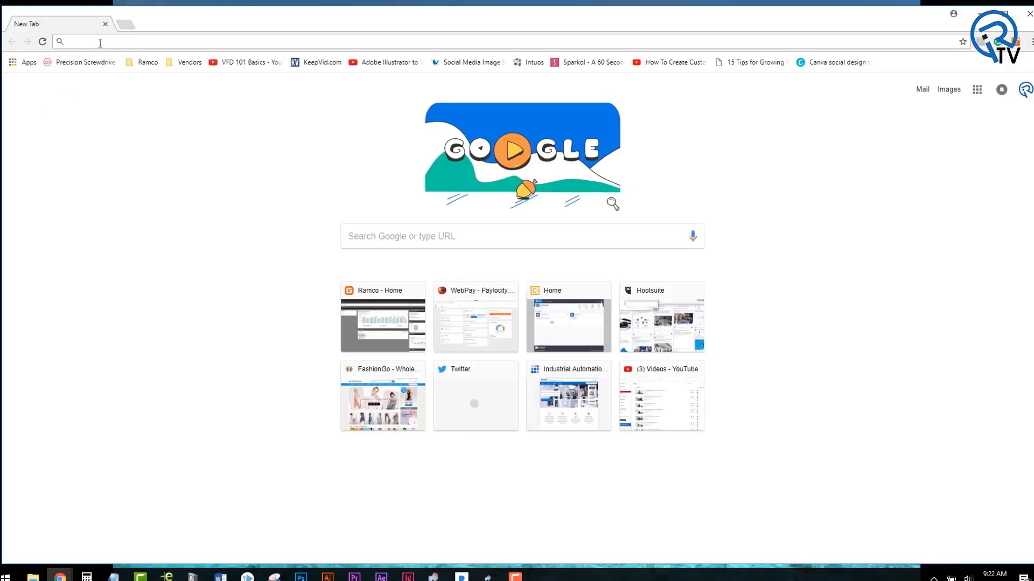
Step: Load 192.168.100.54 in Chrome and log in with the Flexy's username and password
text(192.1)
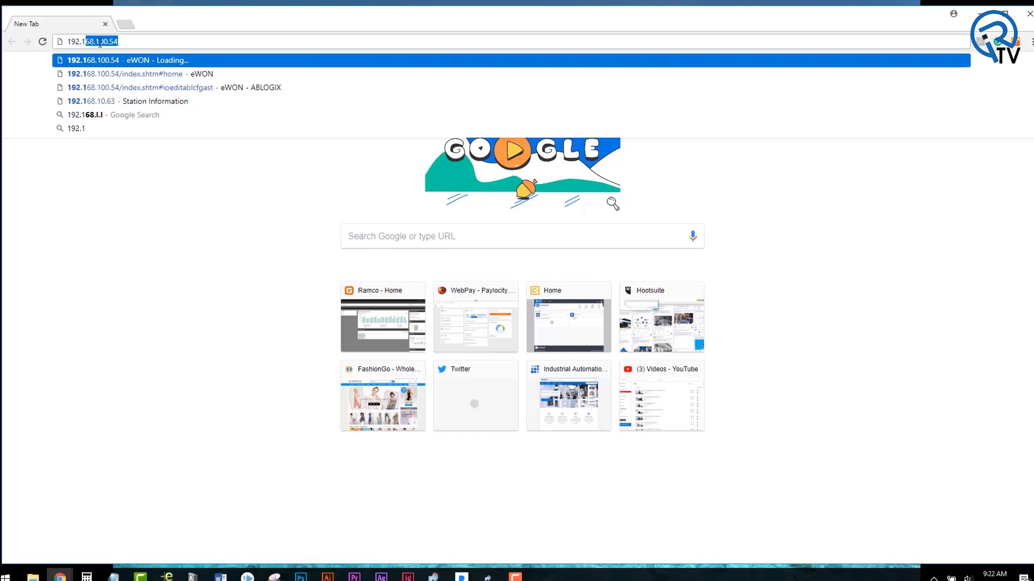
text(68.100.54)
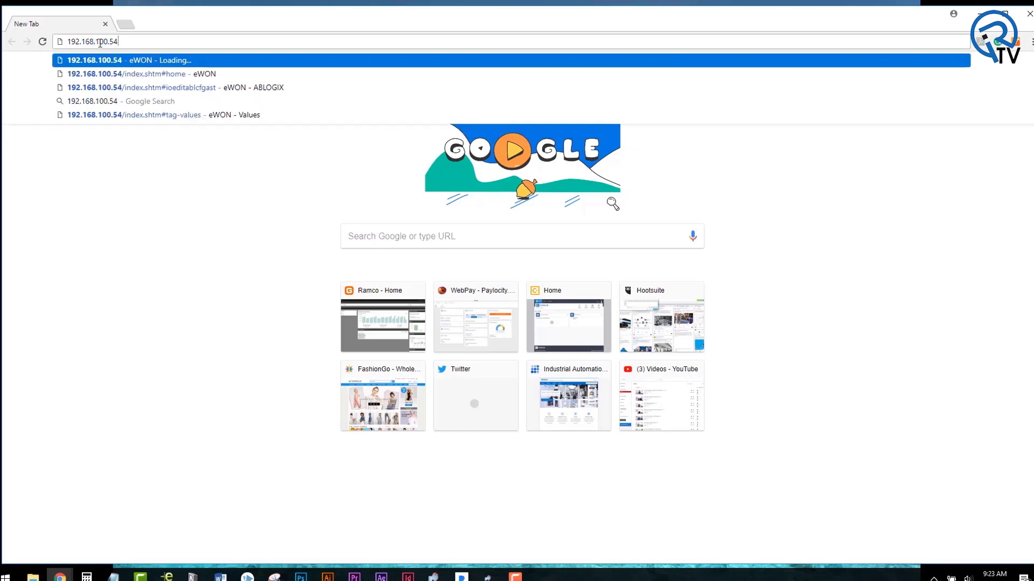
key(Return)
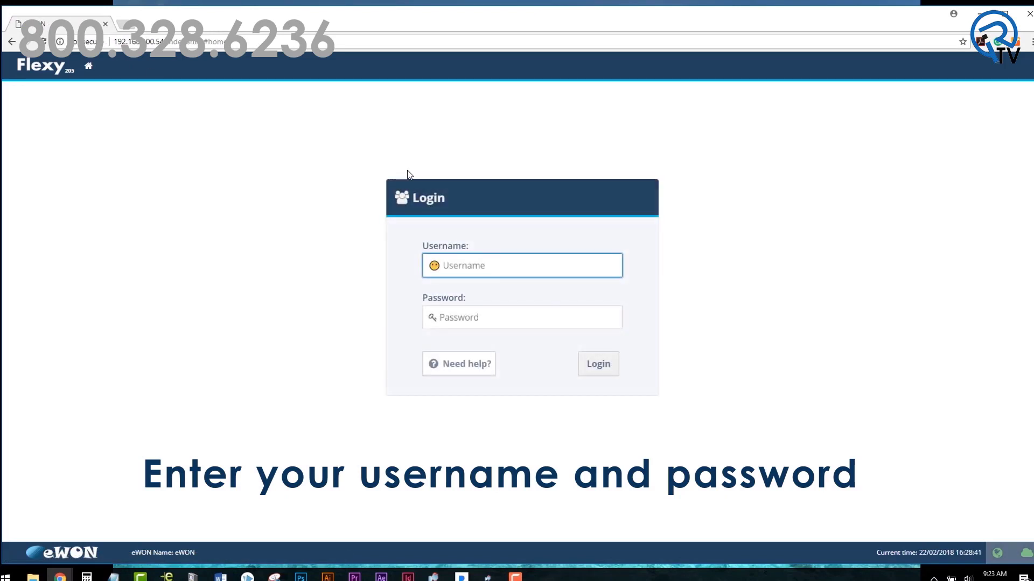
text(adm)
key(Tab)
text(adm)
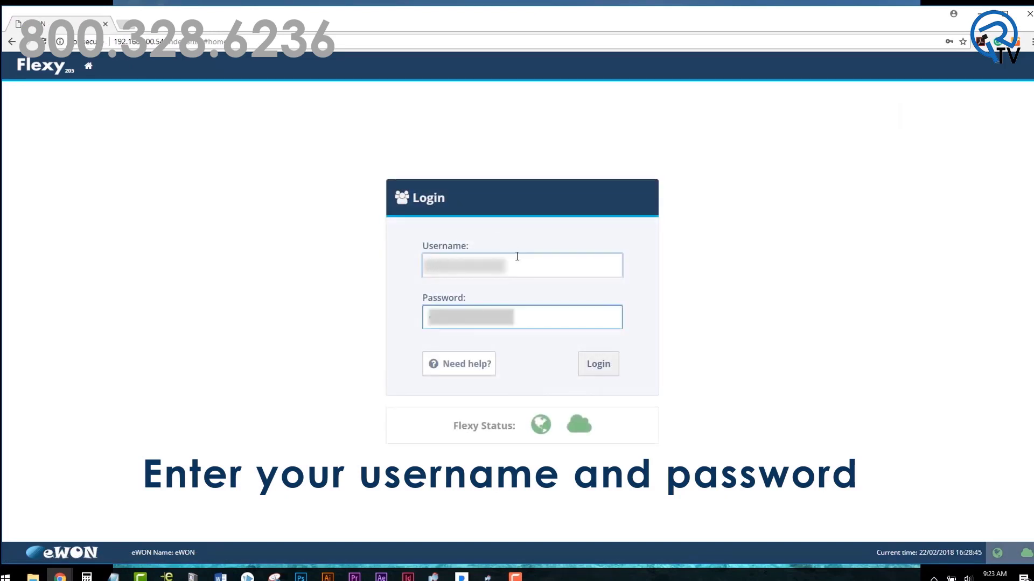
click(598, 364)
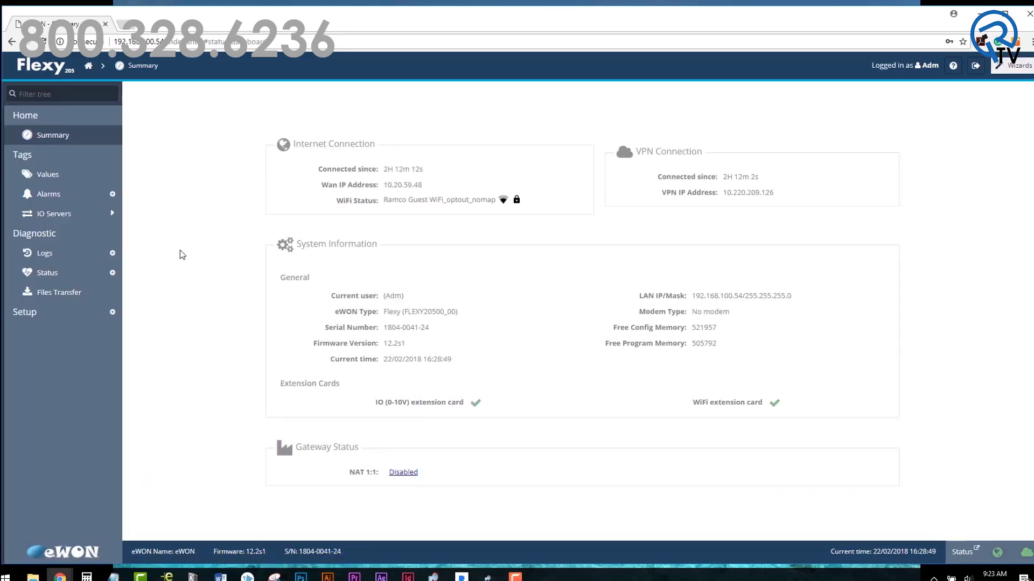
Step: In the ABLOGIX IO server, enter 192.168.100.10,1,0 as the Topic A address
click(51, 225)
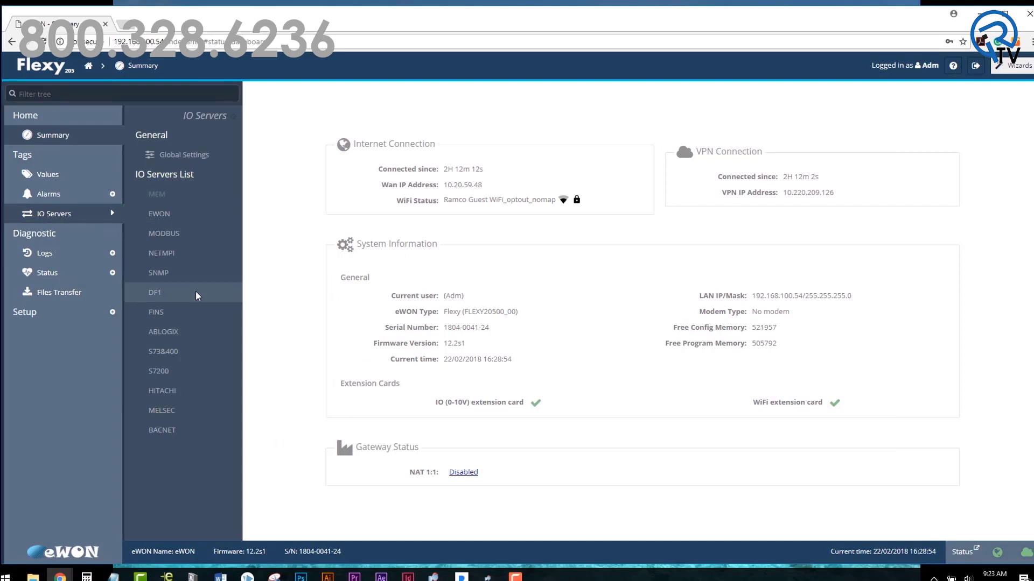
click(192, 326)
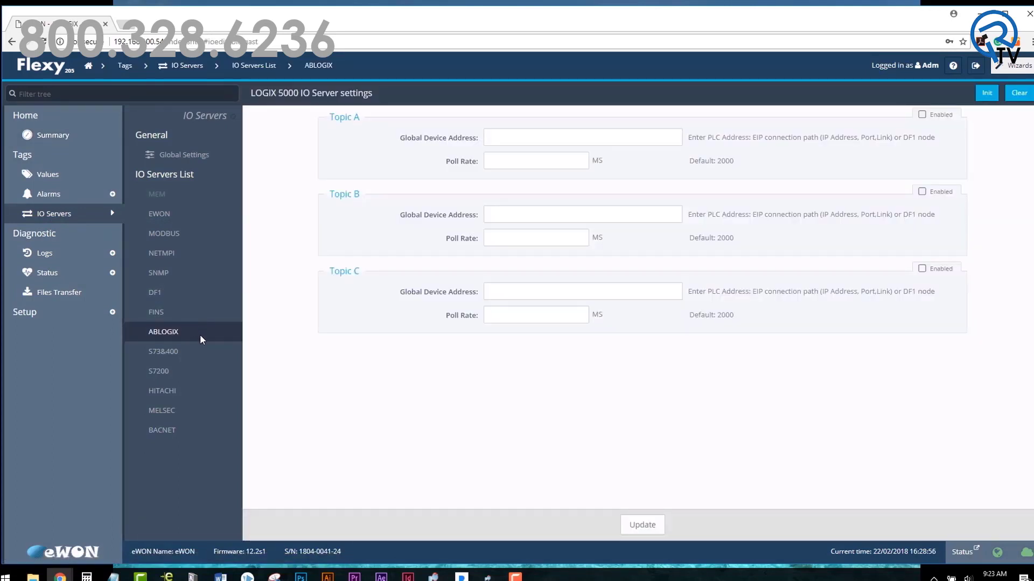
click(514, 137)
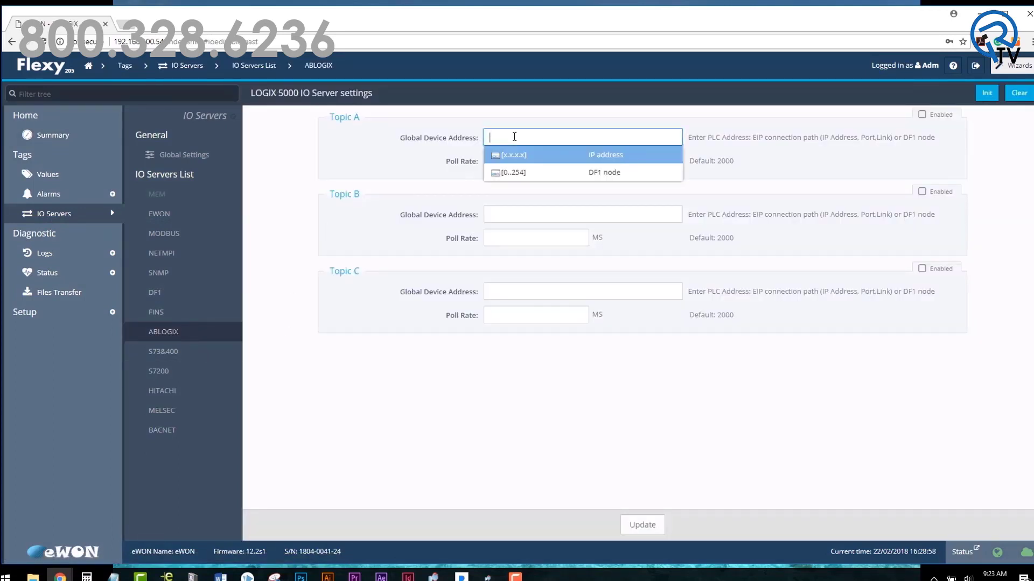
text(192)
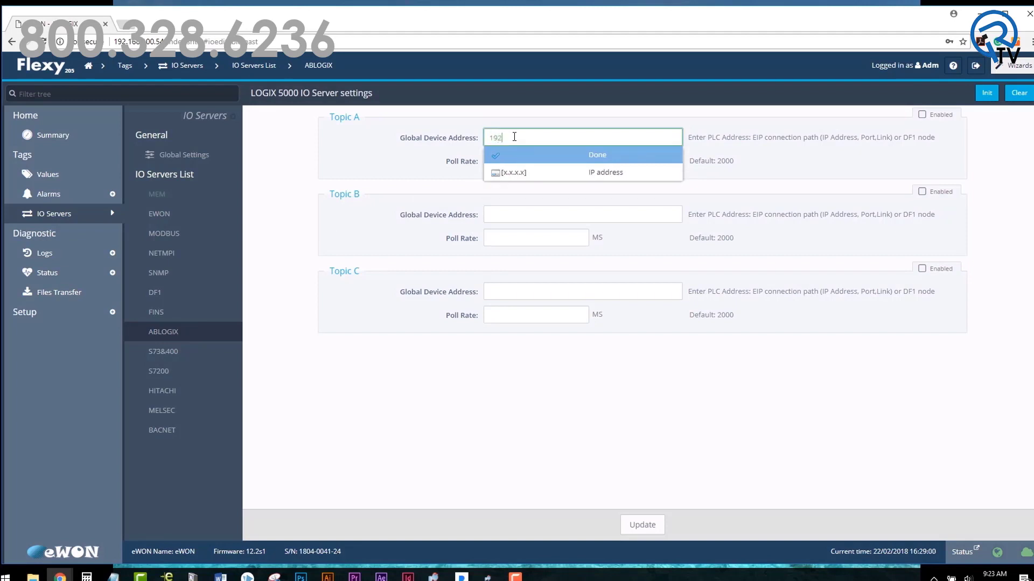
text(.16)
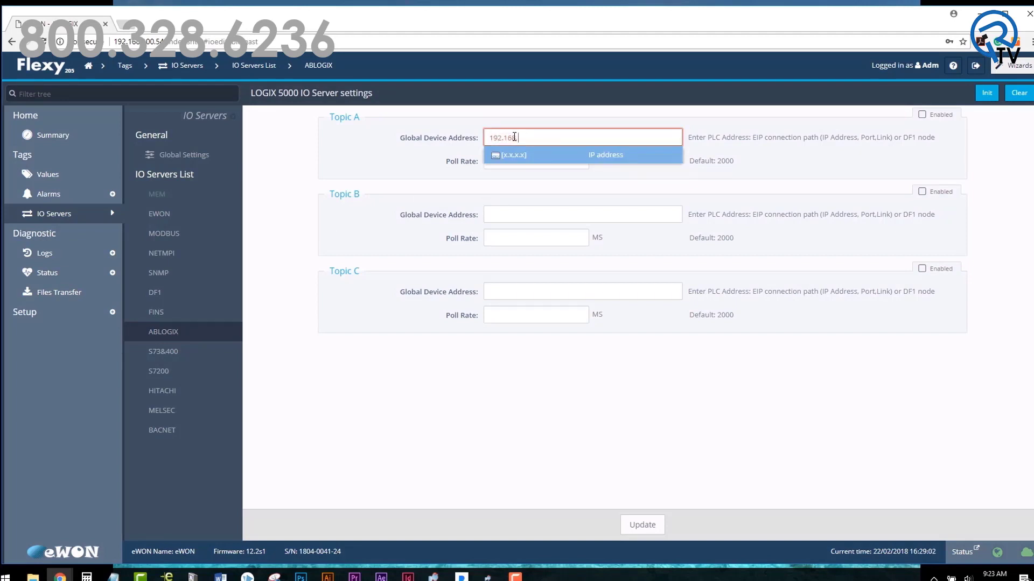
text(8.100.10,)
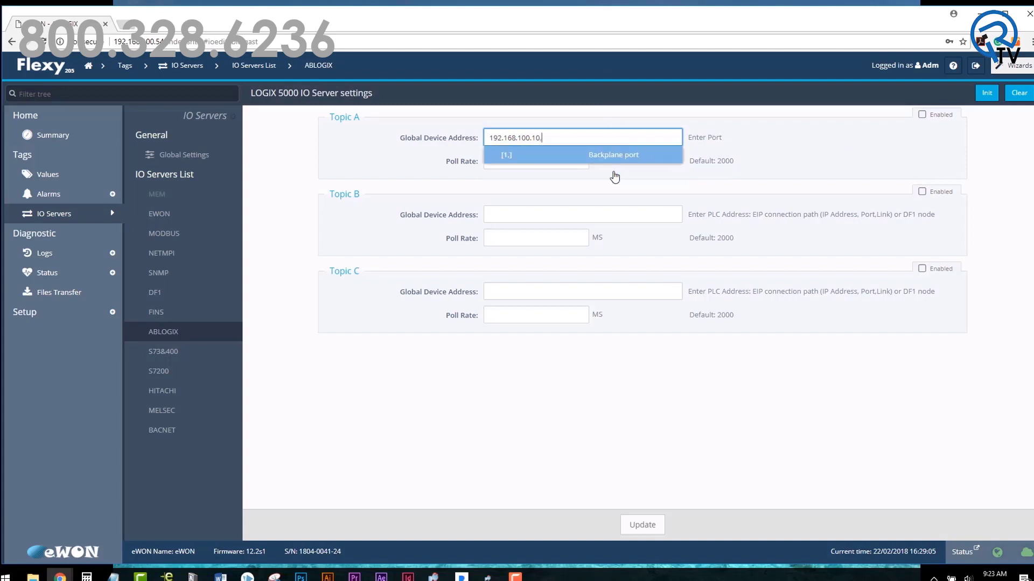
click(611, 173)
click(607, 176)
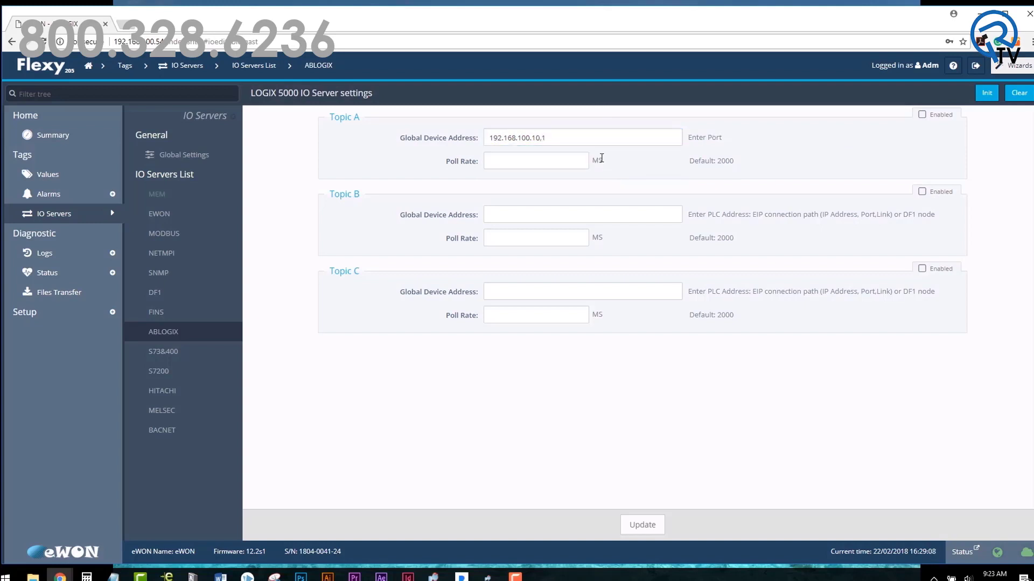
click(598, 141)
text(,0)
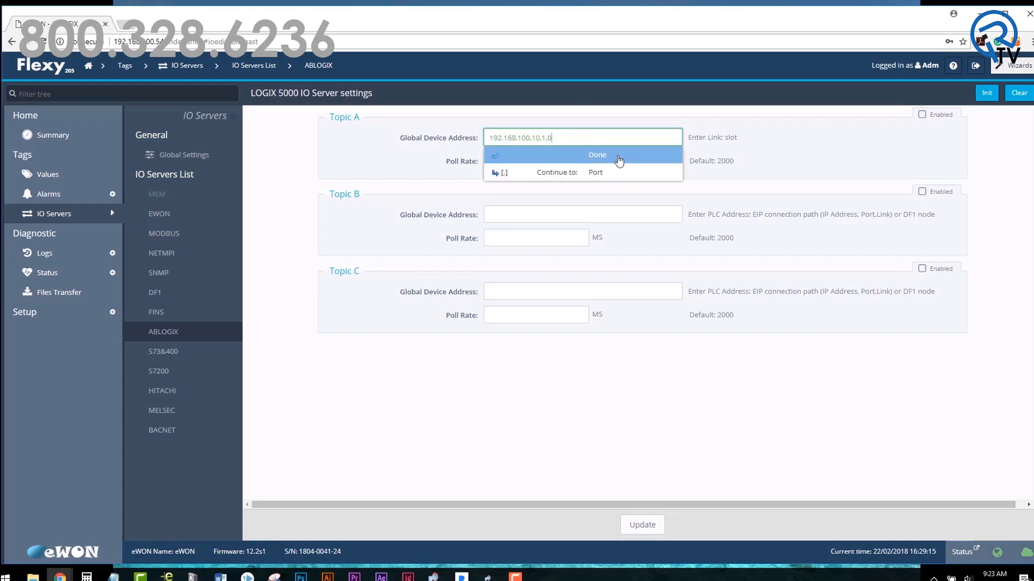
click(619, 157)
Step: Set Topic A's poll rate to 1000 ms, enable it, and save the settings
click(553, 162)
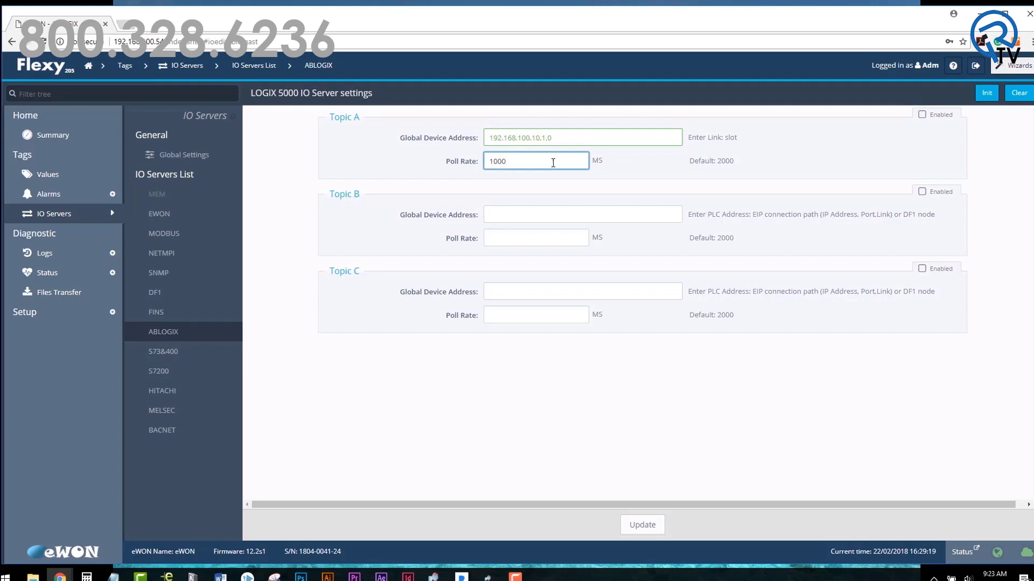
click(626, 168)
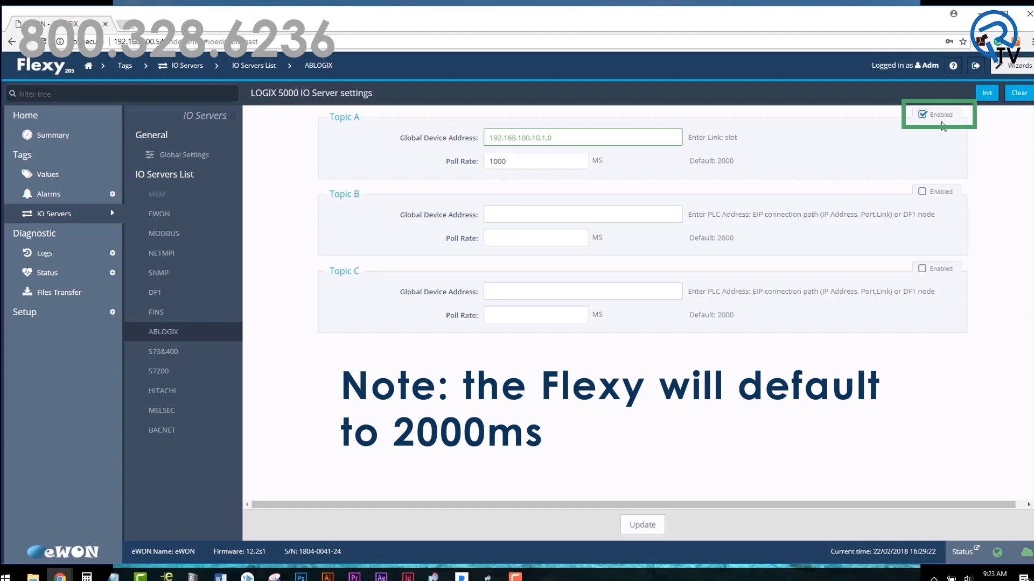
click(629, 526)
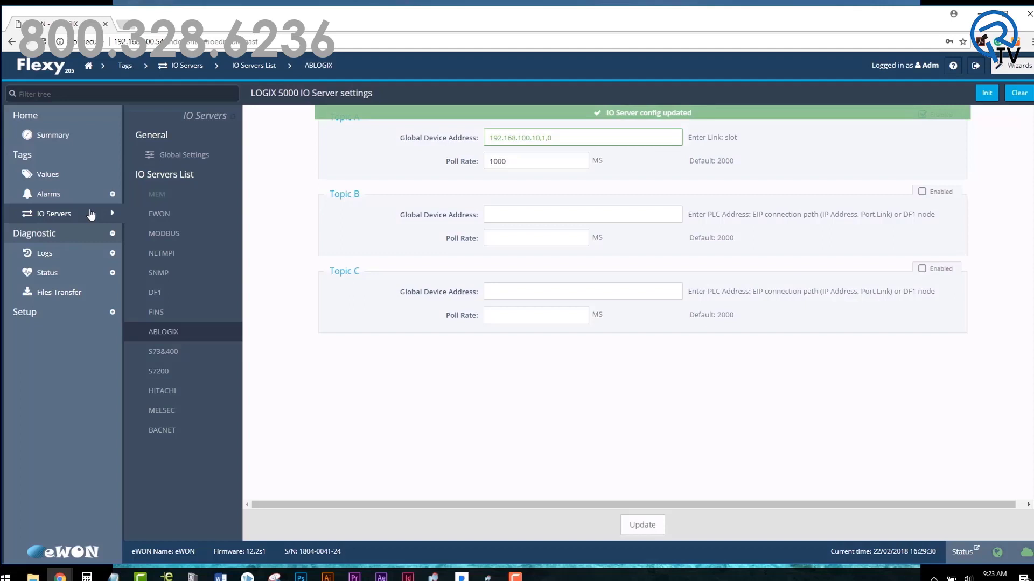
Step: From Tags > Values in setup mode, add a new tag named Motor_Speed
click(72, 177)
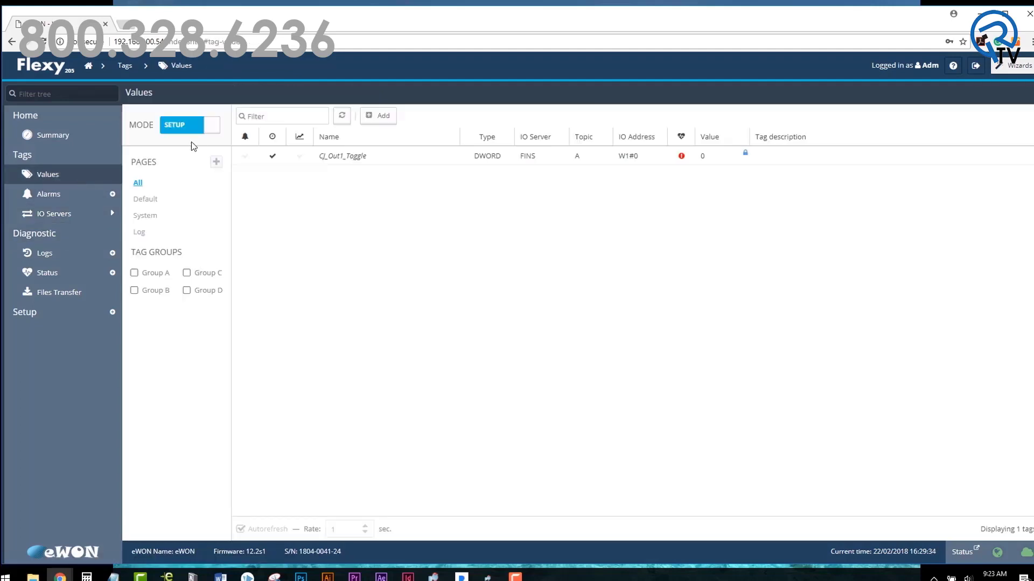
click(209, 136)
click(177, 134)
click(384, 120)
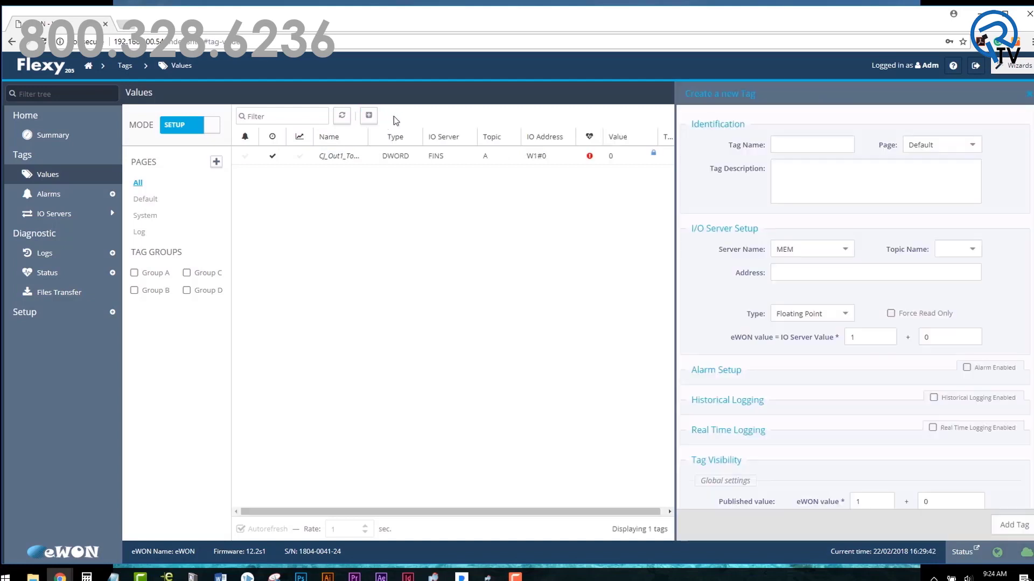
click(818, 143)
text(Motor)
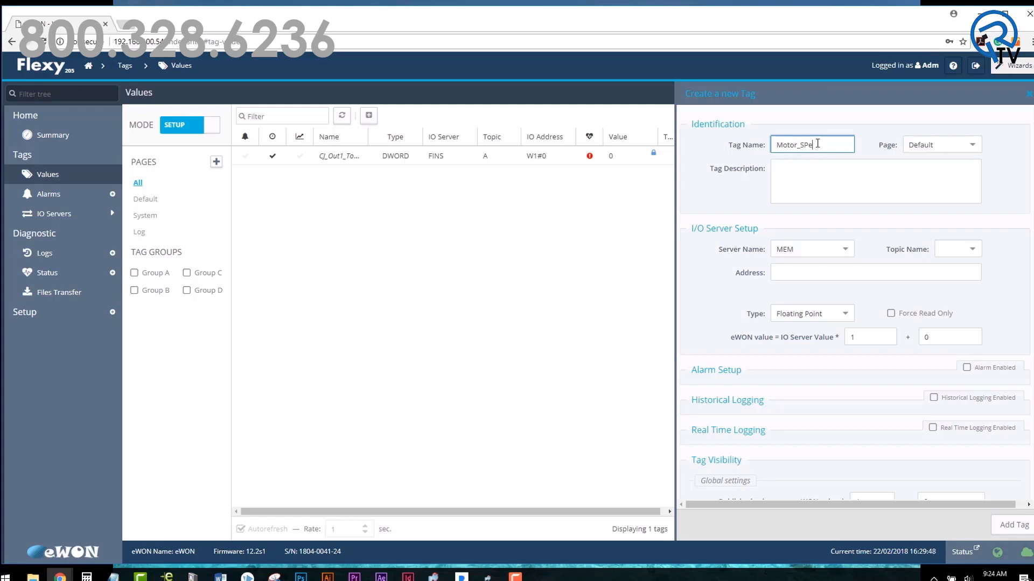
text(_Speed)
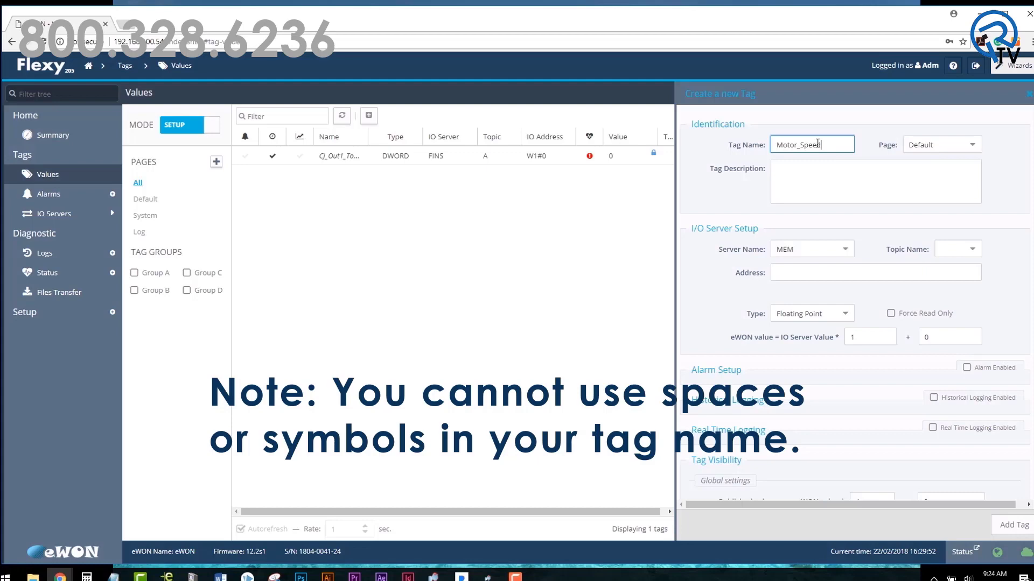
click(710, 207)
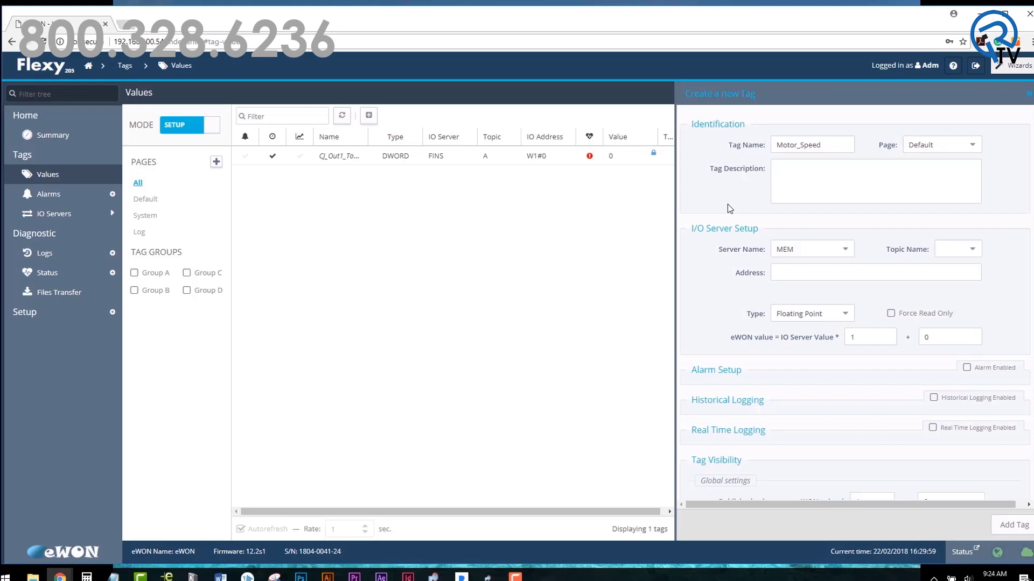
Step: Point the tag at ABLOGIX server, topic A, symbolic address Motor_Speed
click(833, 252)
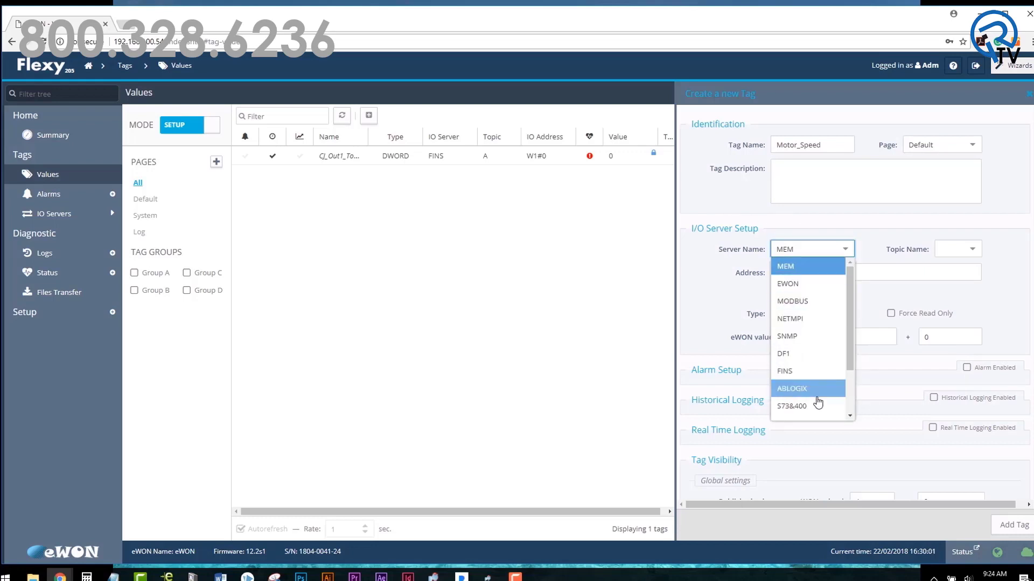
click(816, 397)
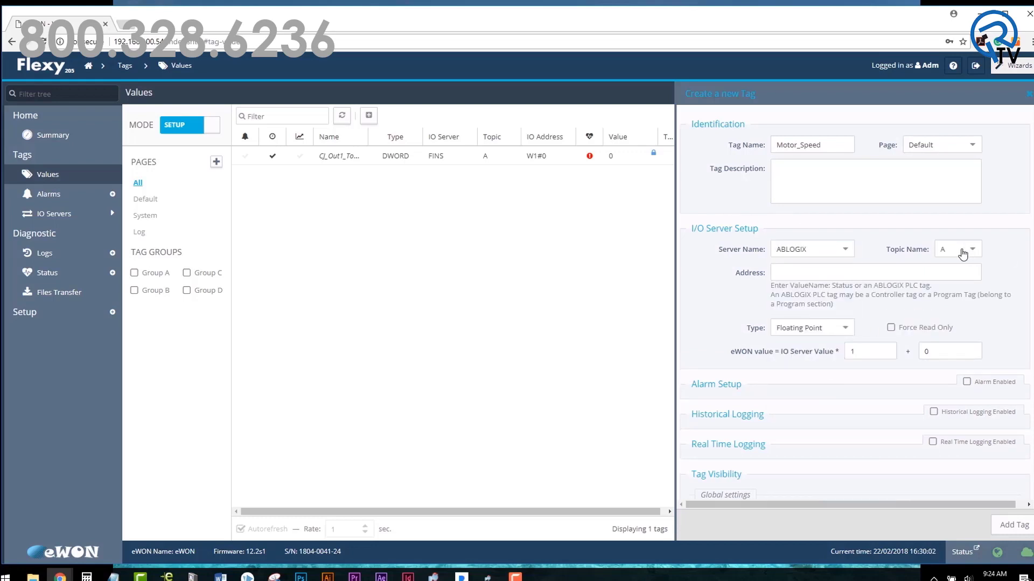
click(973, 255)
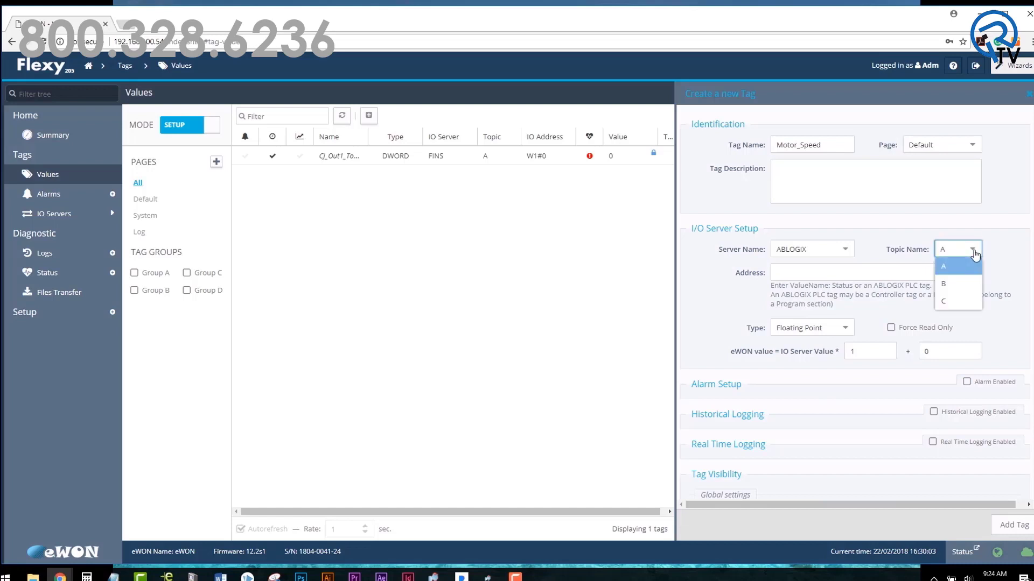
click(976, 254)
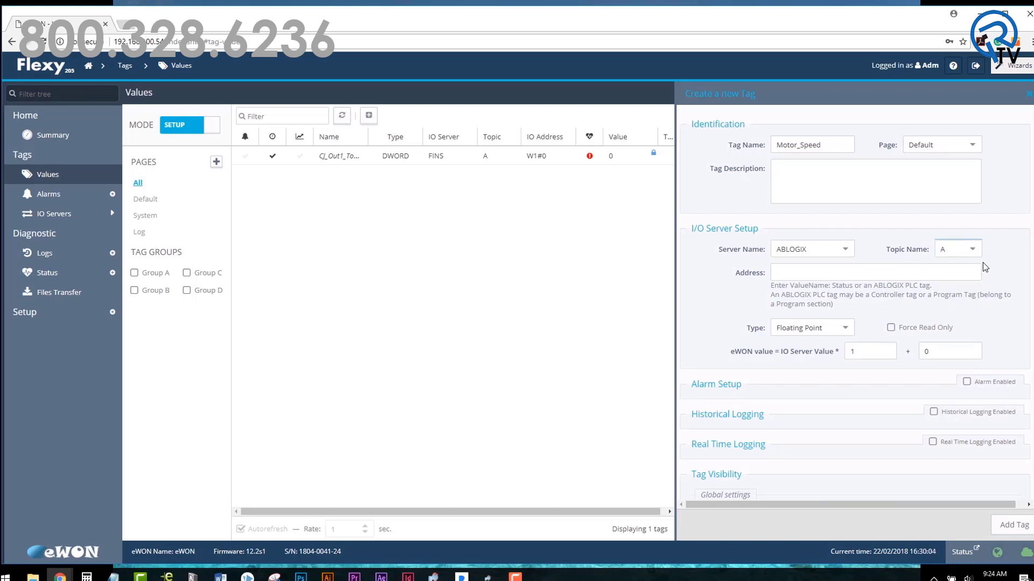
click(964, 270)
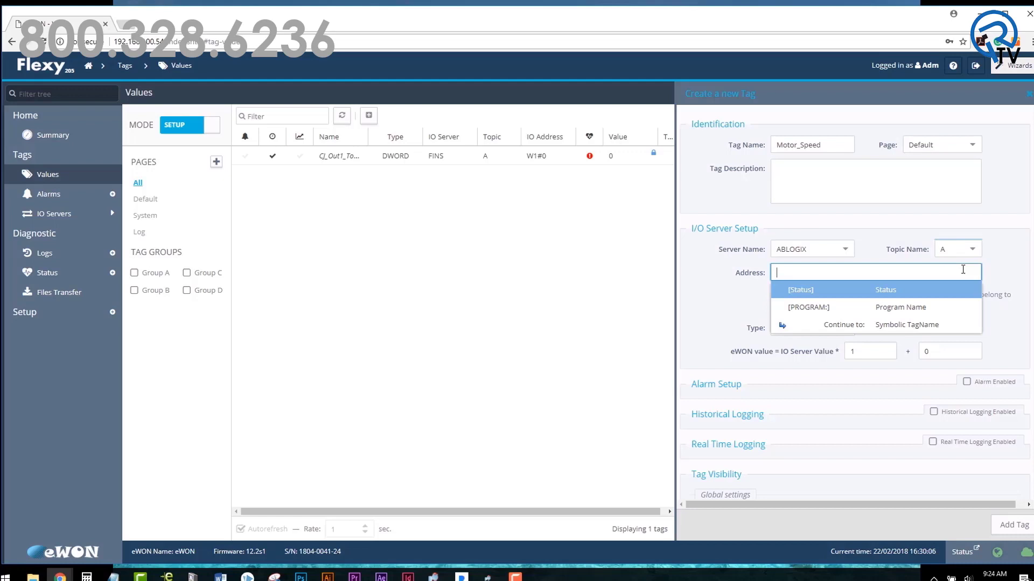
text(Motor_Speed)
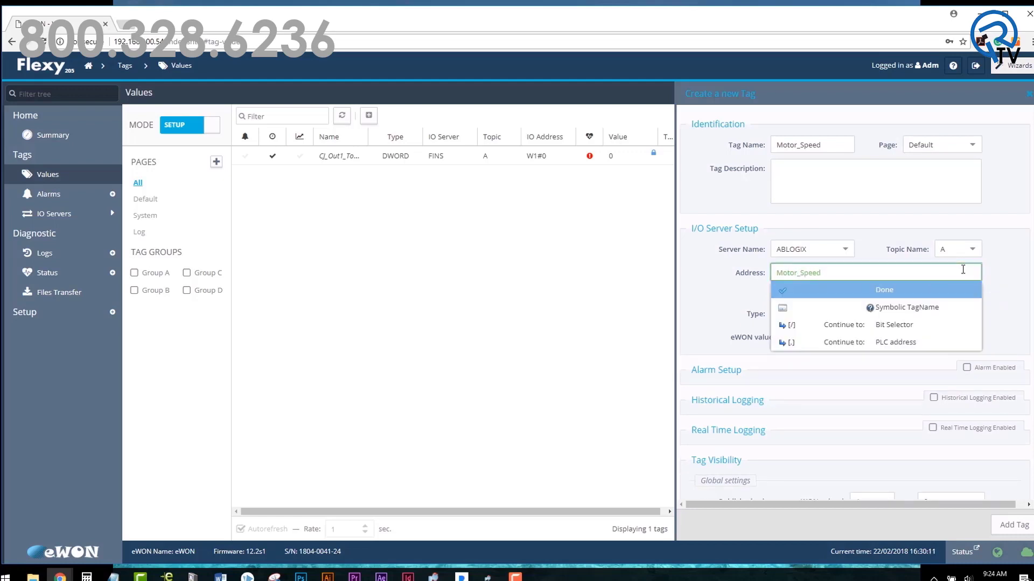
click(909, 293)
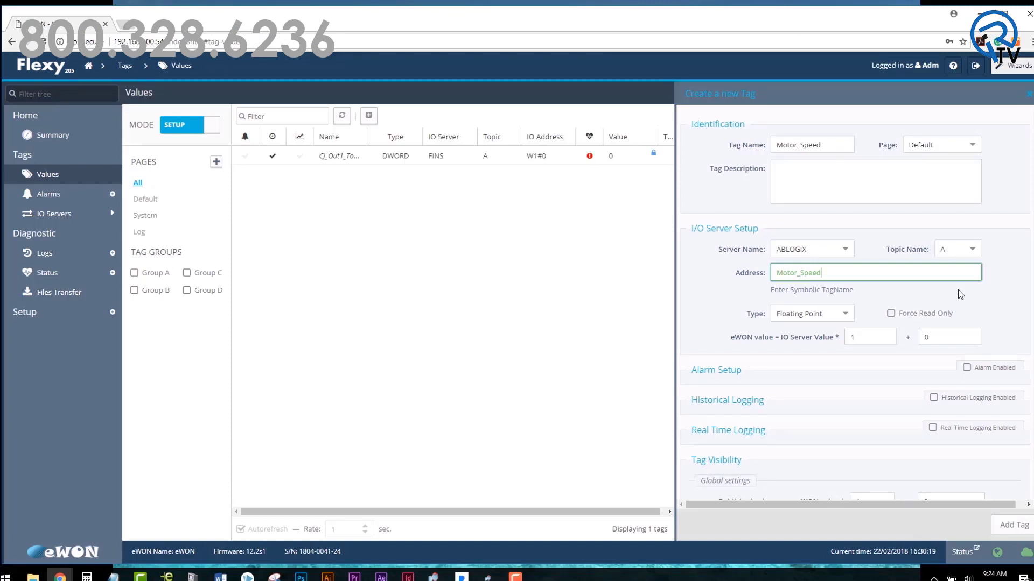
Step: Enable historical logging with a 1-second interval and add the Motor_Speed tag
click(933, 399)
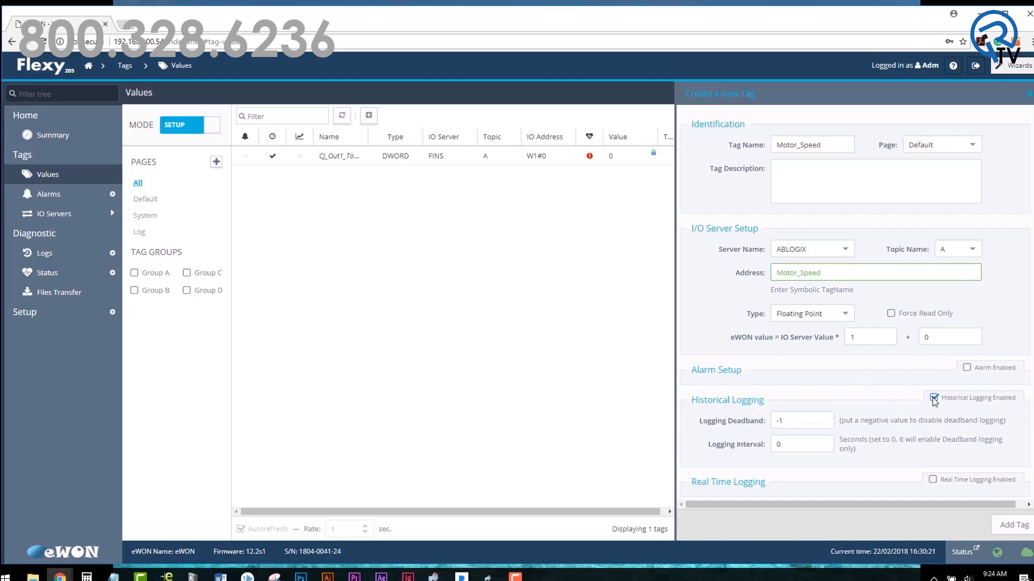
click(786, 444)
key(BackSpace)
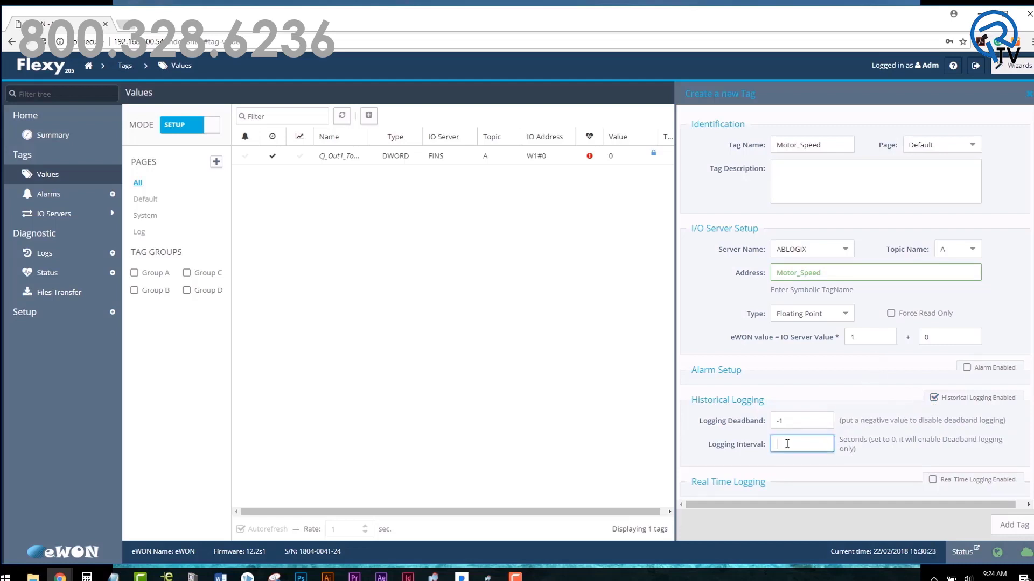
text(1)
click(1018, 527)
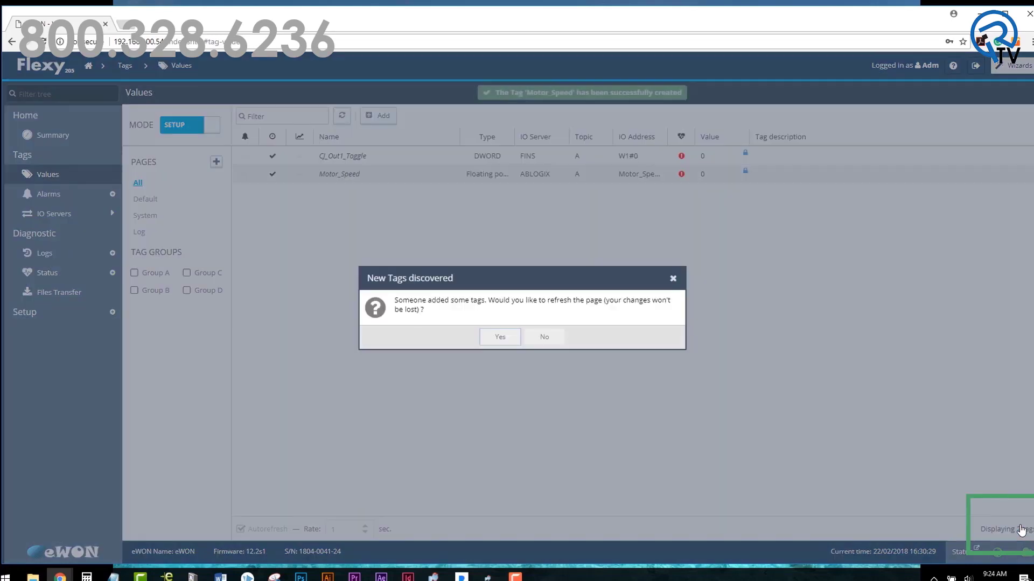
Step: Refresh the tag list, switch it to VIEW mode, and select Motor_Speed
click(494, 337)
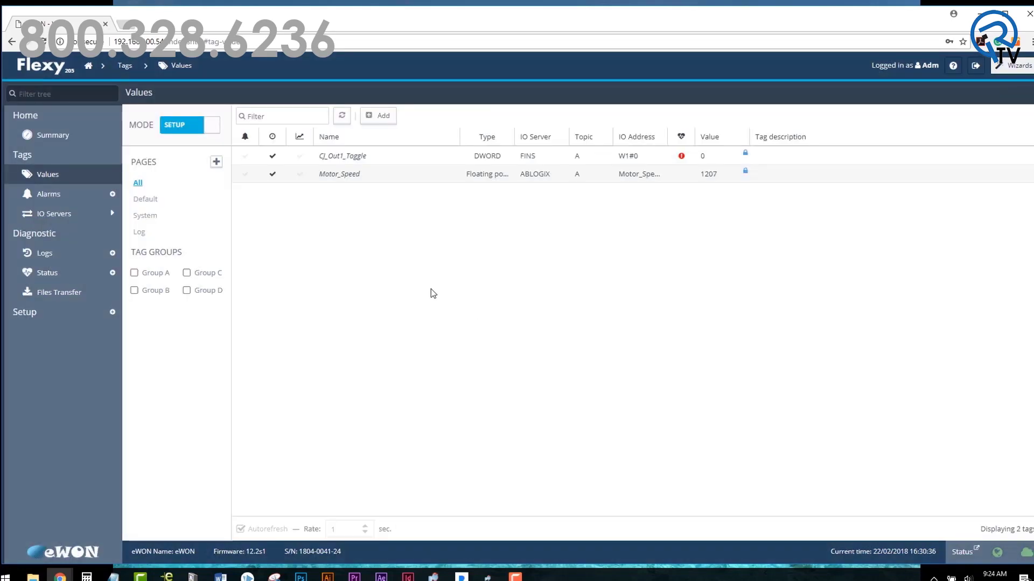
click(206, 129)
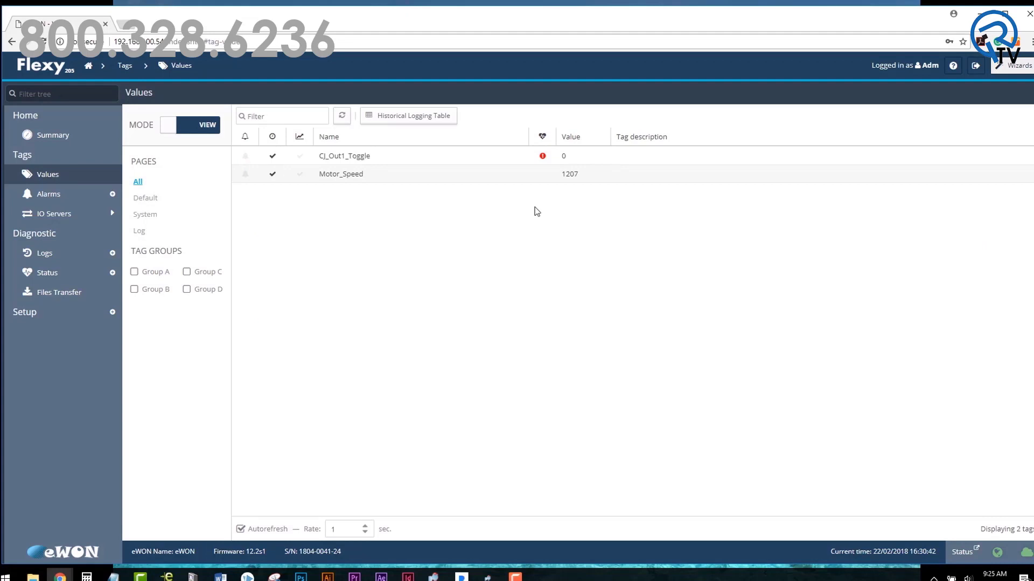
click(371, 174)
Step: Show the Historical Logging Table starting at 16:29 with 1-second intervals
click(480, 122)
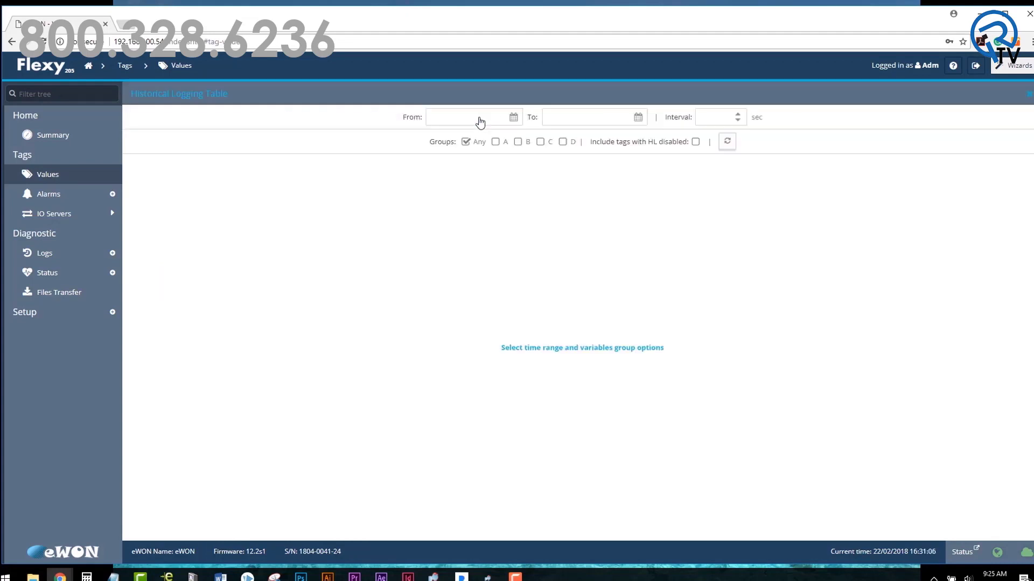
key(BackSpace)
key(BackSpace)
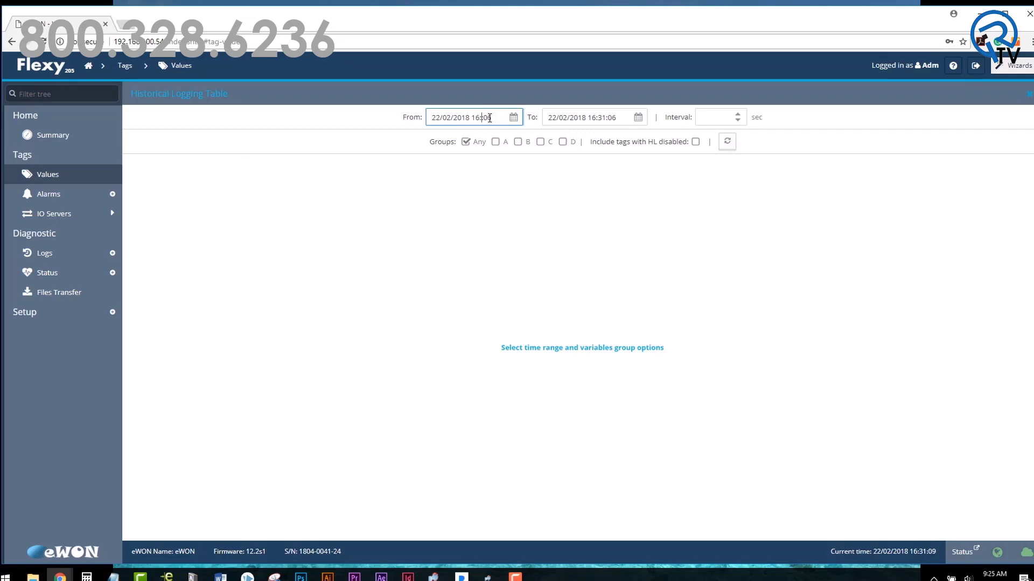
text(29:)
click(737, 114)
scroll(860, 196, down, 15)
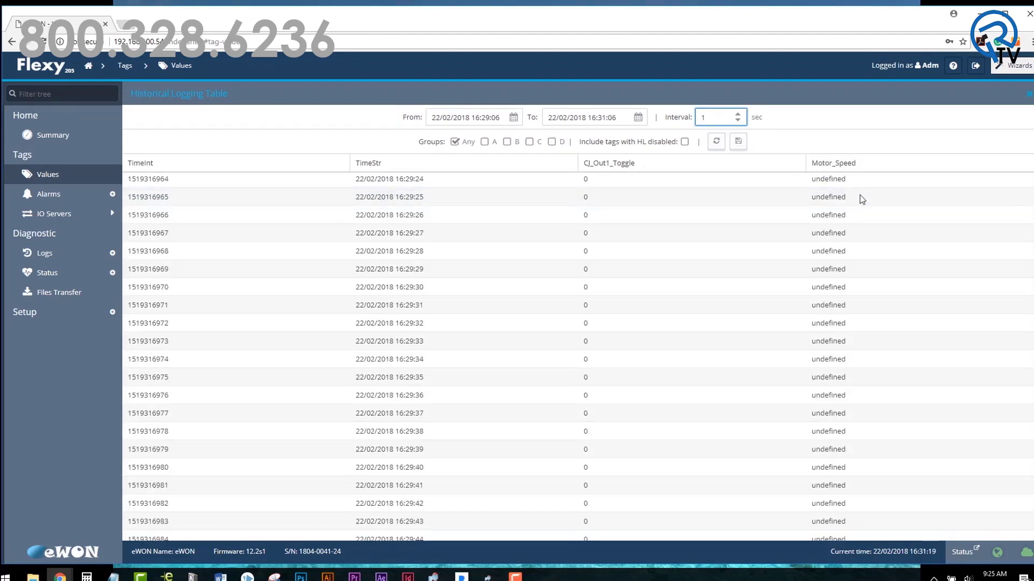